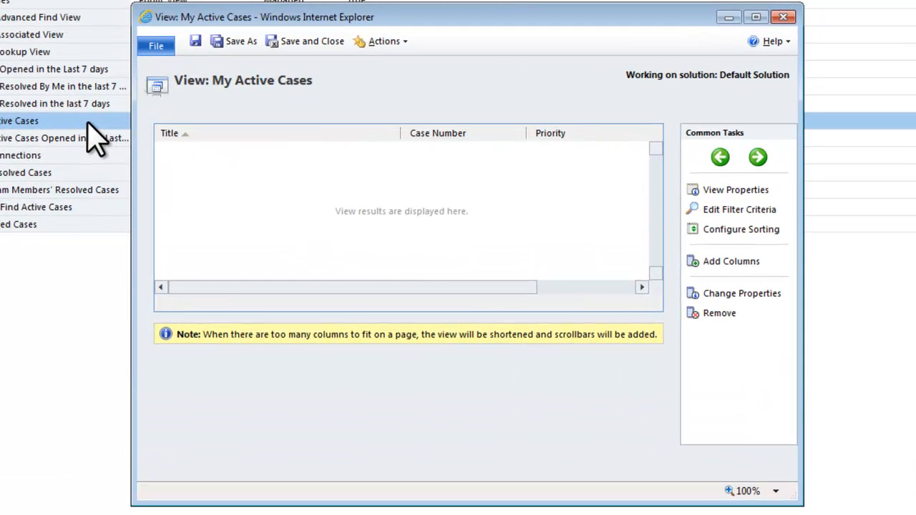
Step: Move the Title column behind Case Number and back to the first place in the My Active Cases view
left_click_drag(350, 287, 241, 291)
left_click(355, 136)
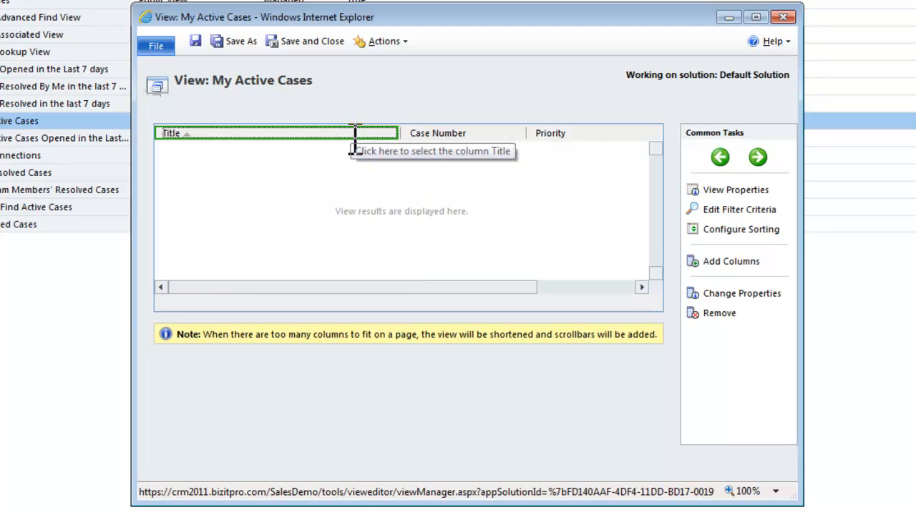
left_click(758, 158)
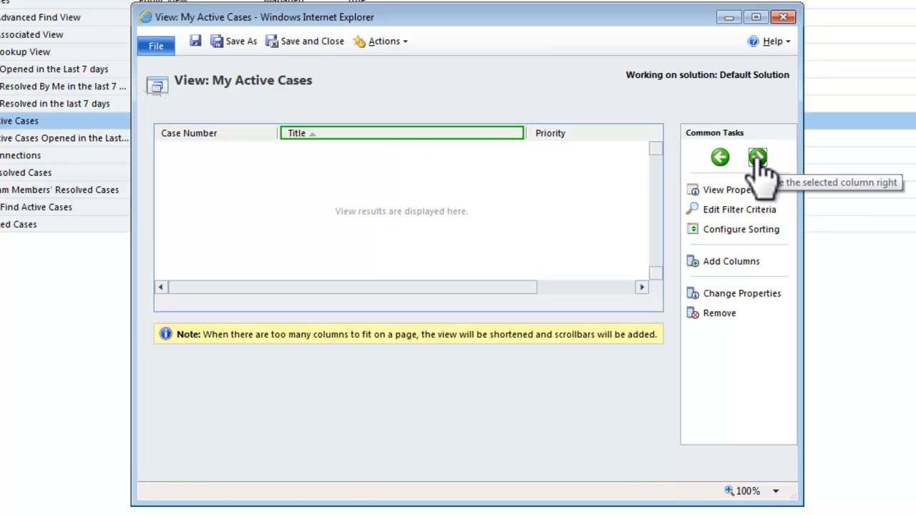
left_click(721, 157)
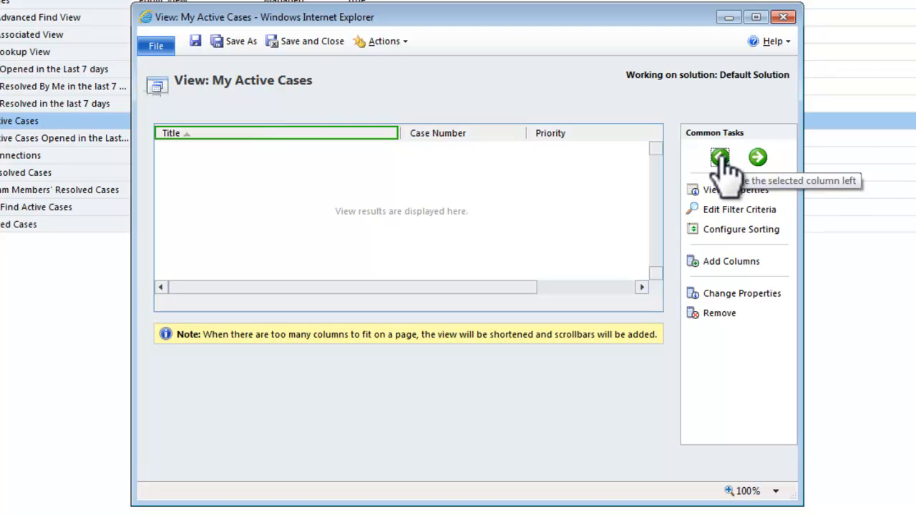
Step: Set the width of the Title column to 200px
double_click(328, 135)
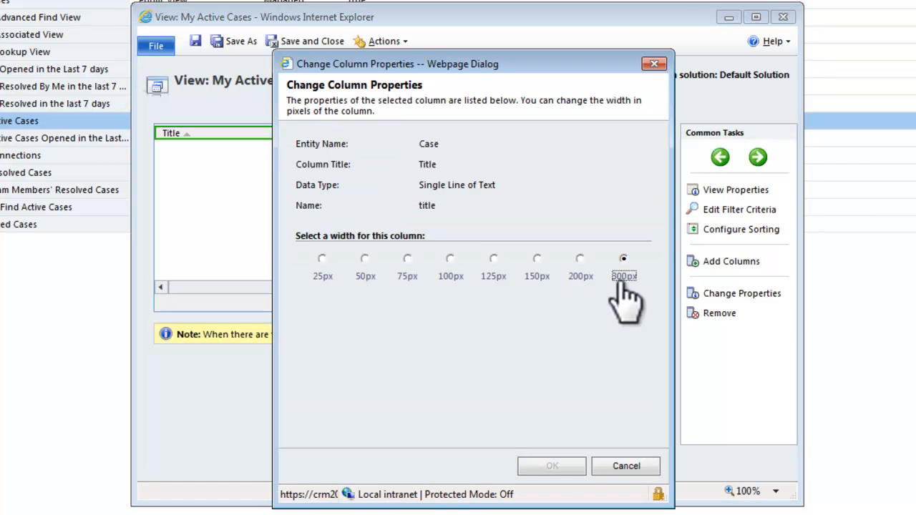
left_click(583, 277)
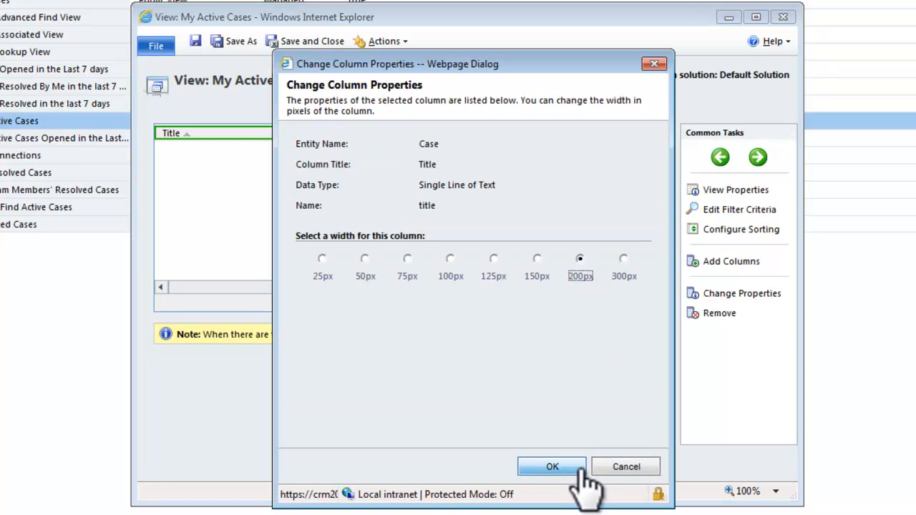
left_click(552, 467)
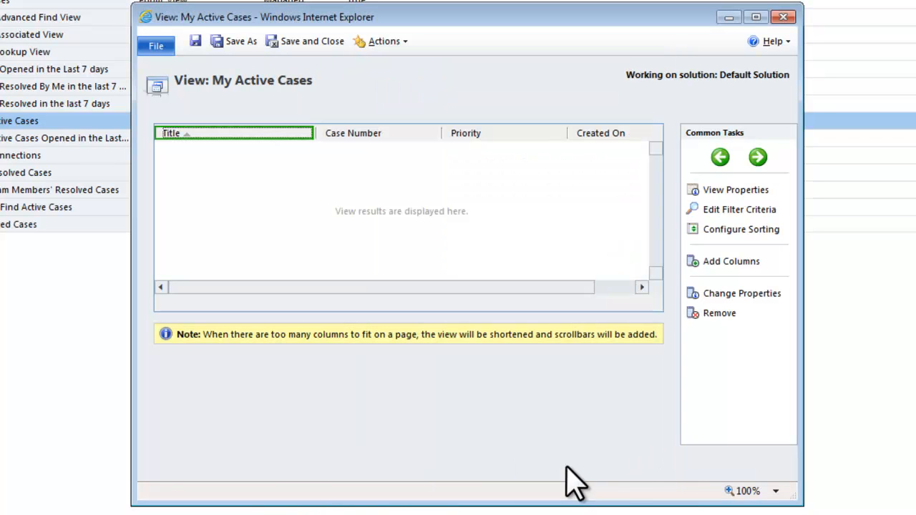
Step: Review the filter criteria of the My Active Cases view and close them without changes
left_click(733, 210)
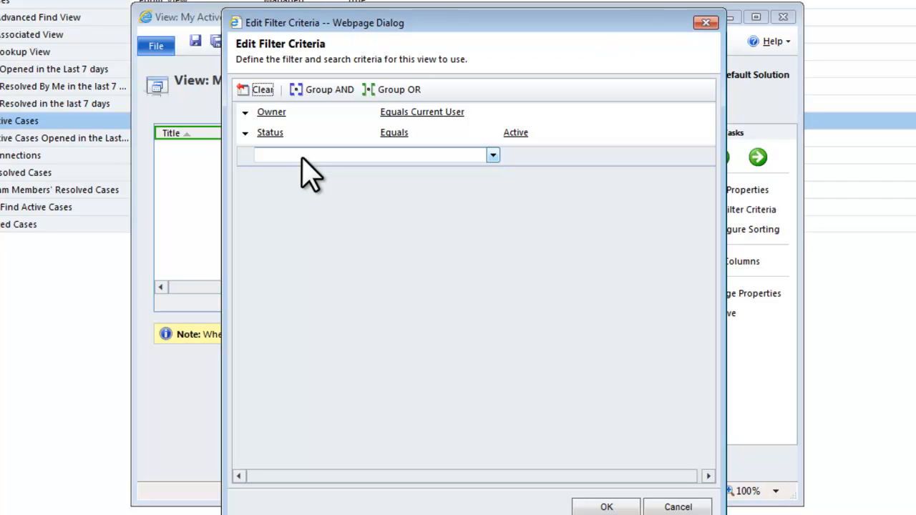
left_click(673, 507)
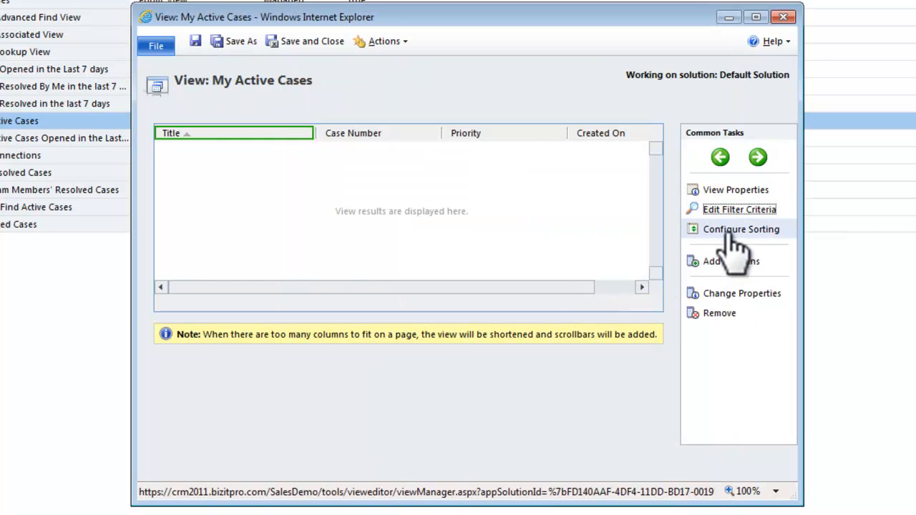
Step: Configure the view's default sort order by Priority and then by Title, both ascending
left_click(706, 230)
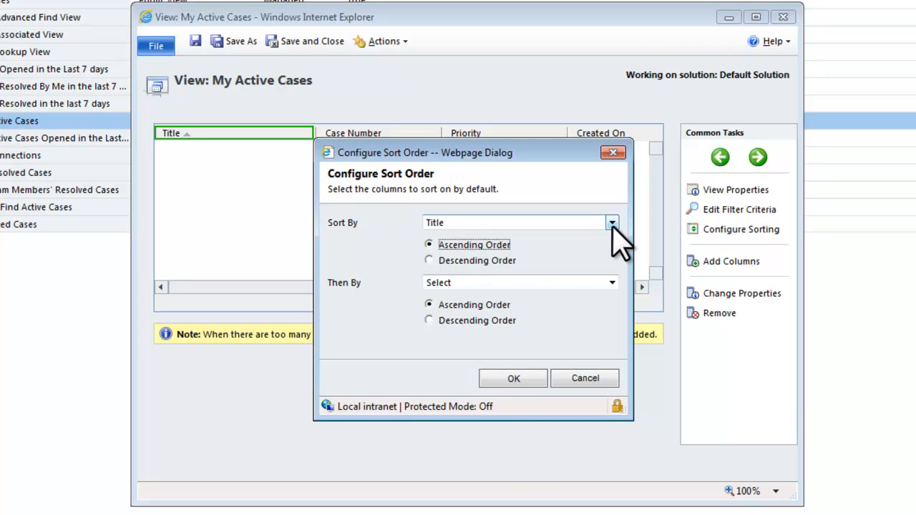
left_click(612, 282)
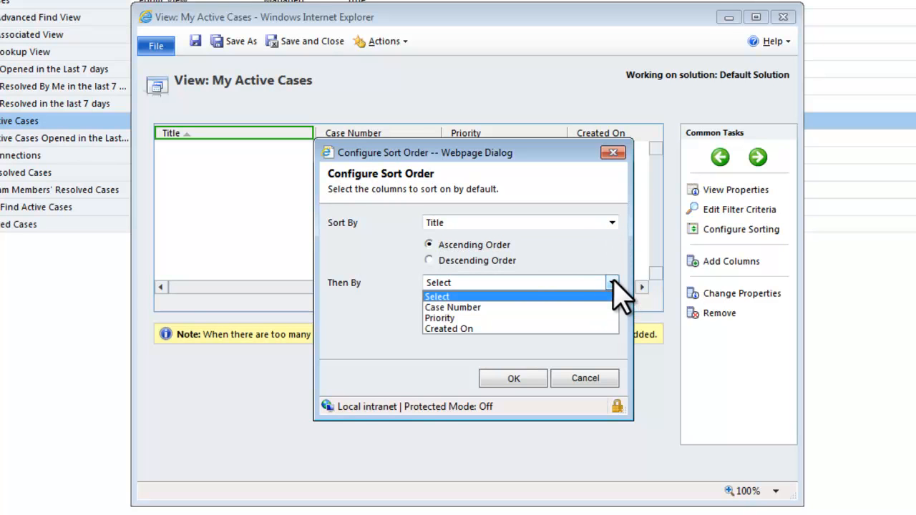
left_click(611, 223)
left_click(474, 259)
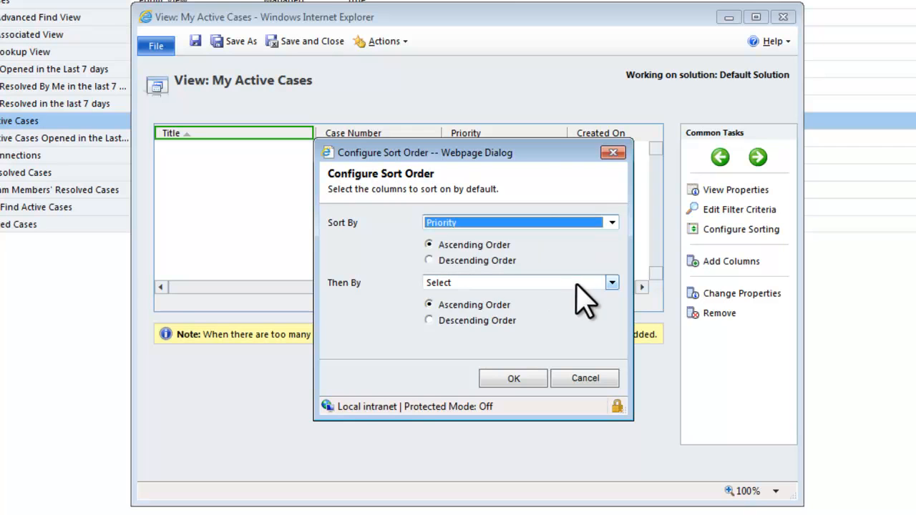
left_click(613, 282)
left_click(465, 309)
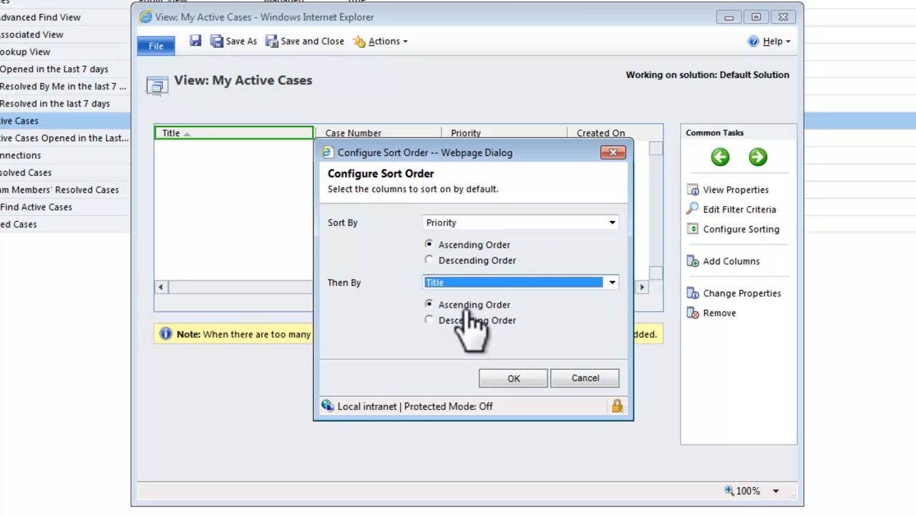
left_click(513, 377)
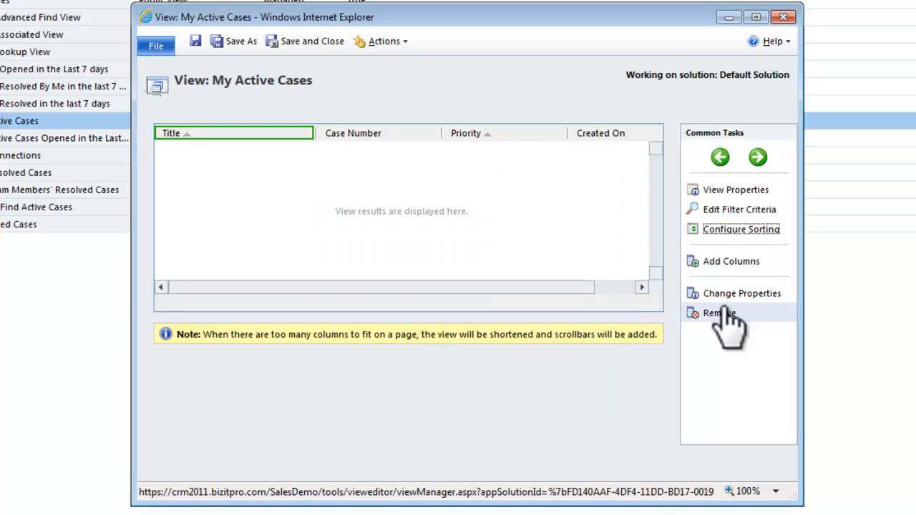
Step: Add the Contract and Description columns of the Case record type to the view
left_click(723, 262)
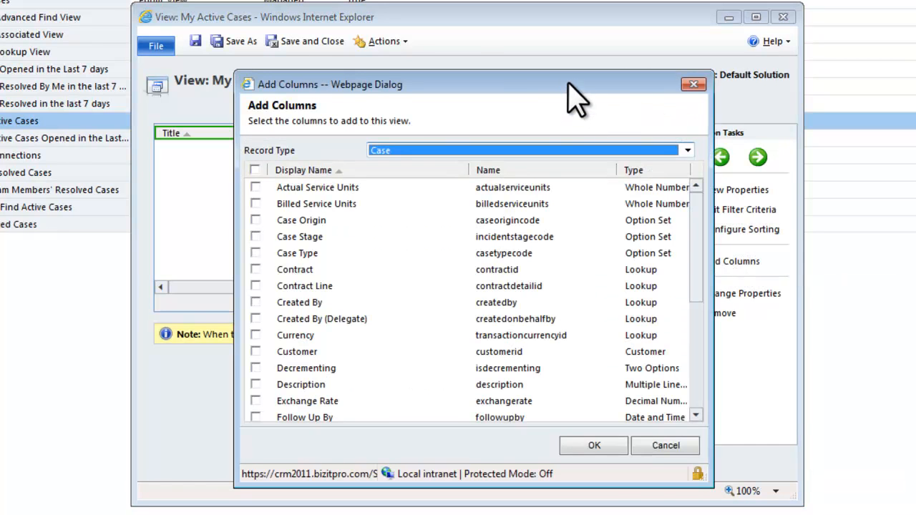
left_click_drag(567, 84, 475, 87)
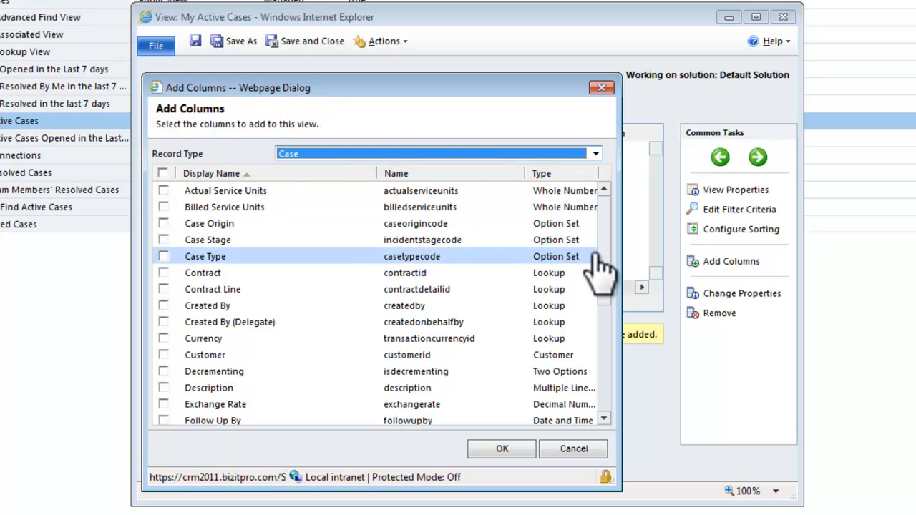
left_click_drag(607, 252, 605, 195)
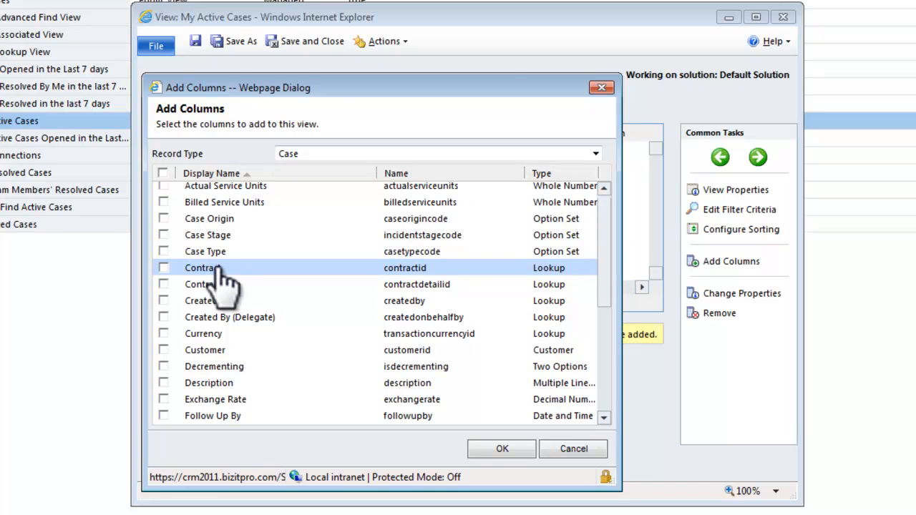
left_click(222, 383)
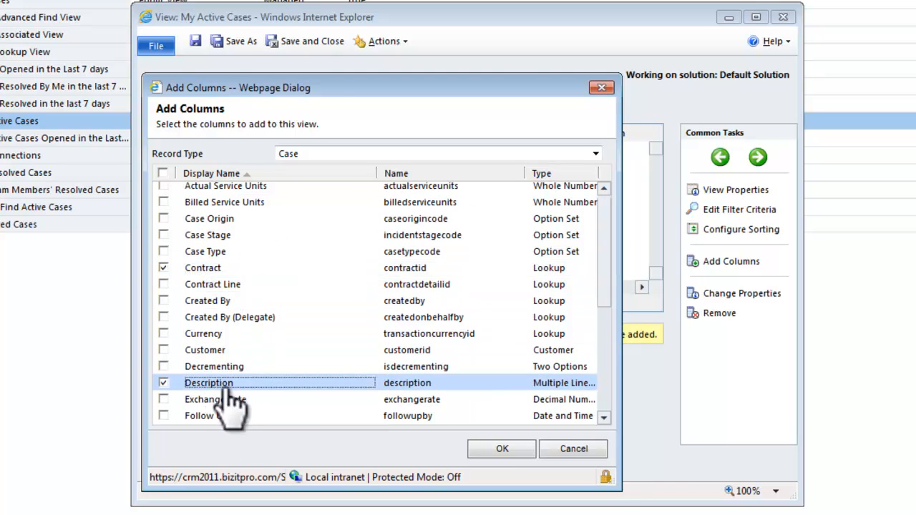
left_click(505, 451)
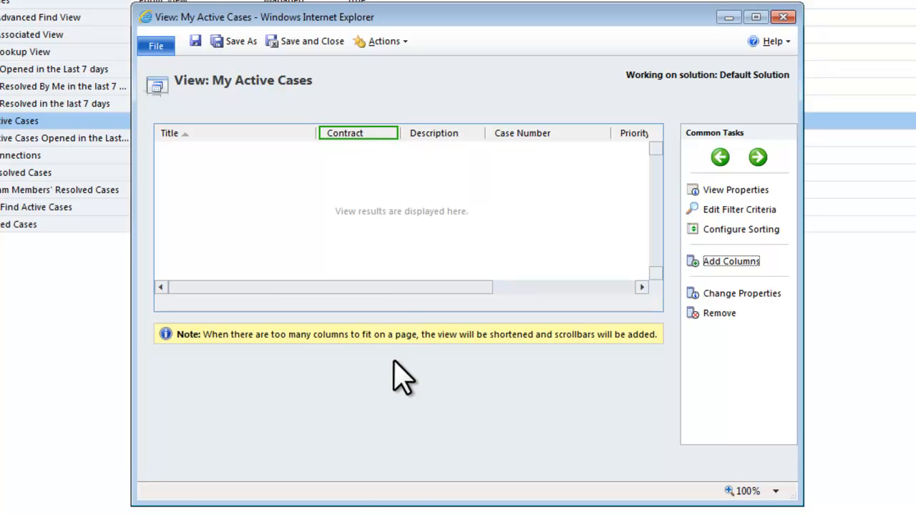
Step: Add the Account ID column from the related Customer (Account) record type to the view
left_click(731, 262)
left_click(688, 150)
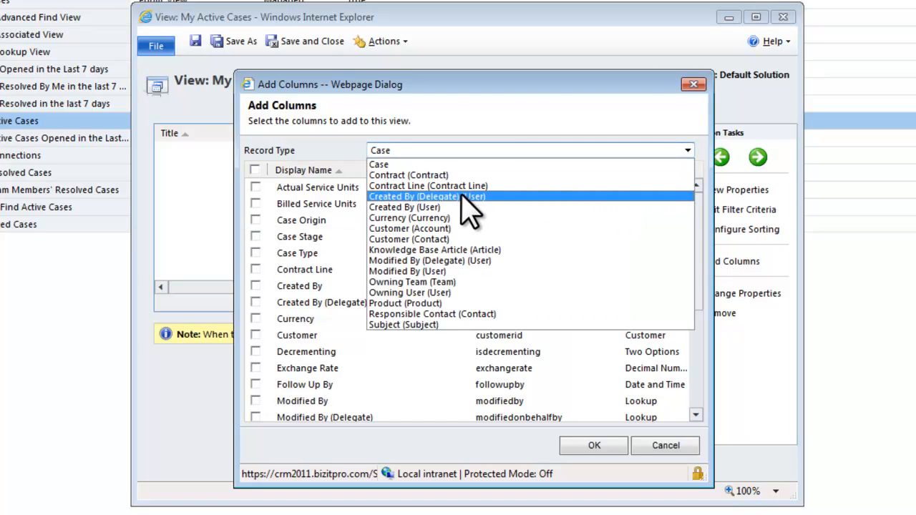
left_click(385, 231)
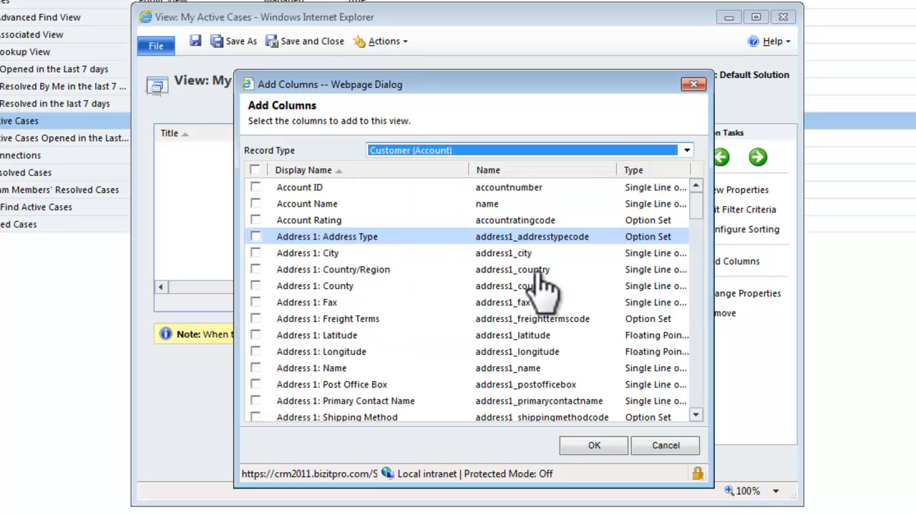
left_click(255, 187)
left_click(596, 447)
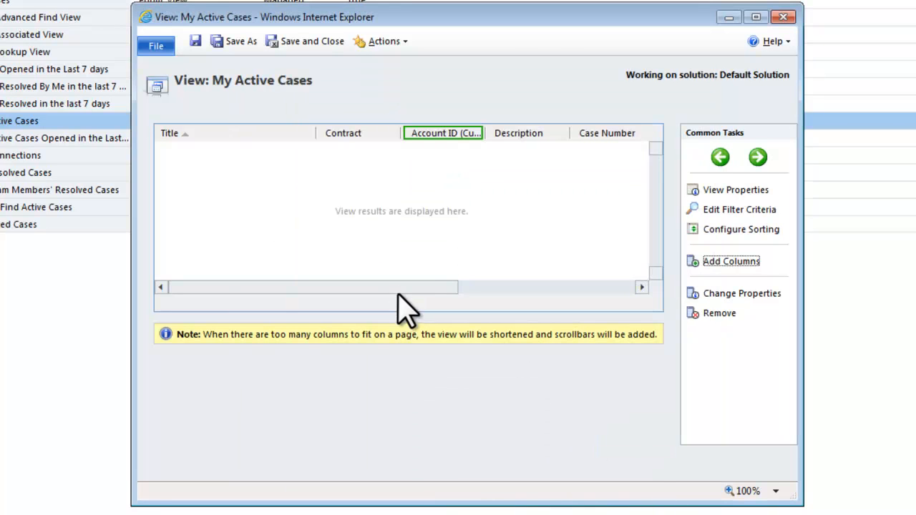
Step: Set the width of the Account ID (Customer) column to 200px
double_click(465, 136)
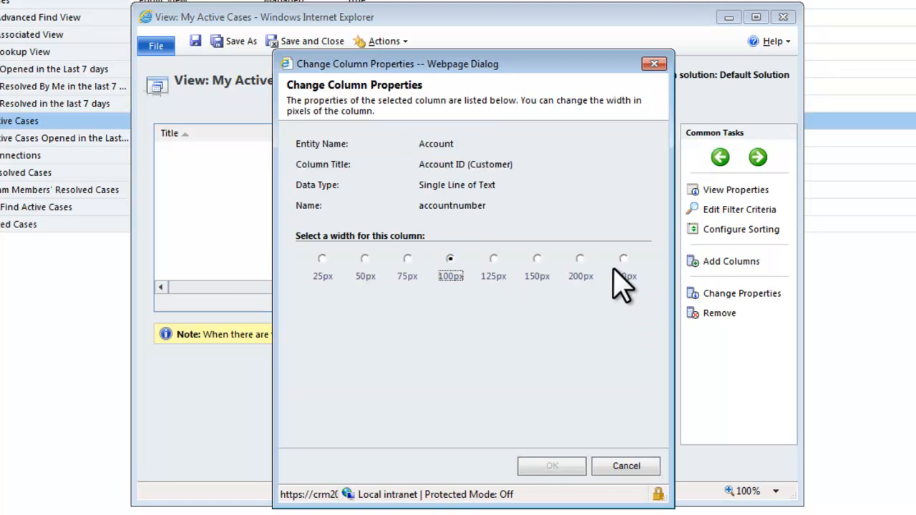
left_click(581, 259)
left_click(553, 467)
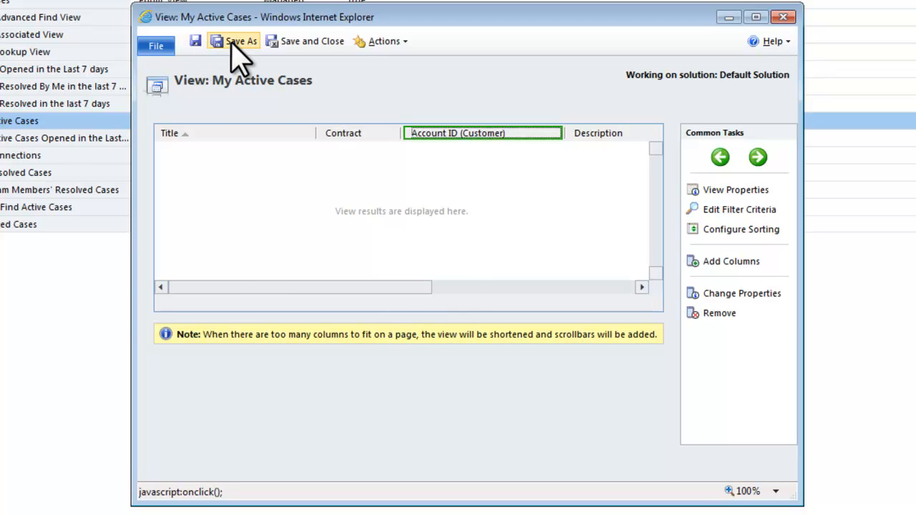
Step: Save and close the My Active Cases view and publish the Case entity's customizations
left_click(309, 38)
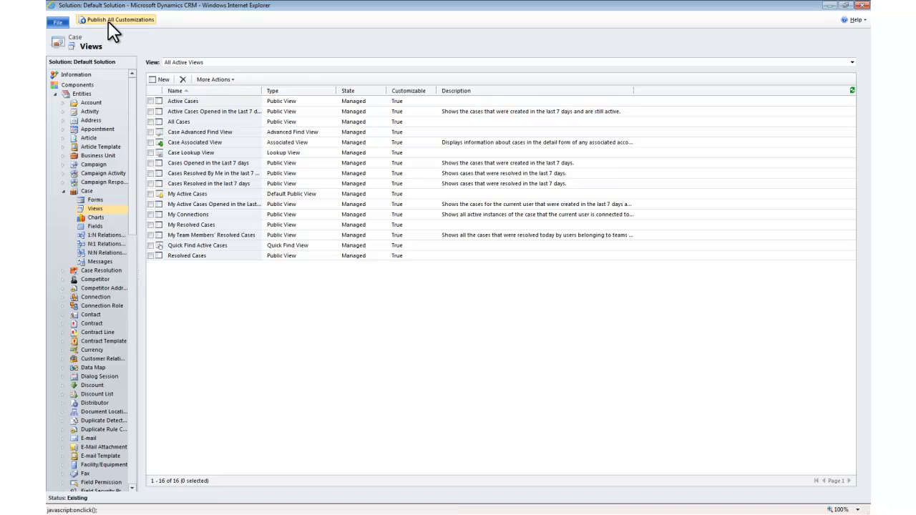
left_click(84, 192)
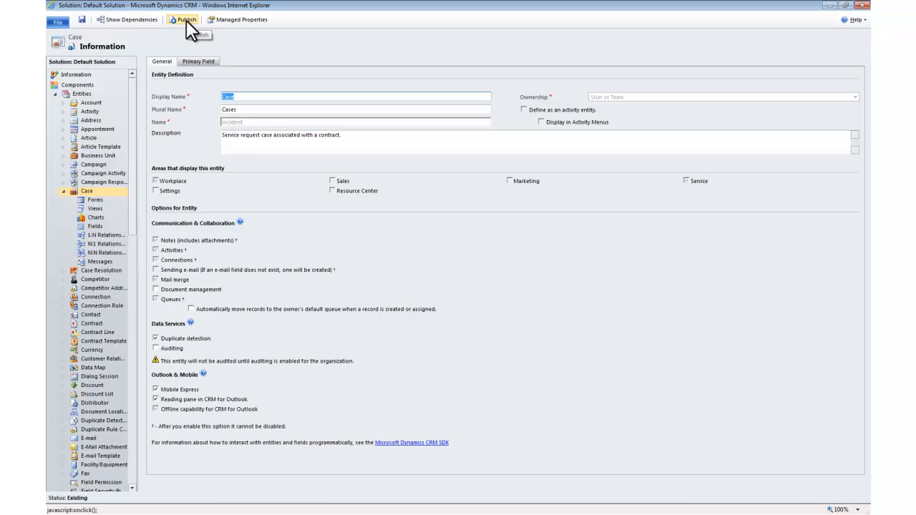
left_click(186, 20)
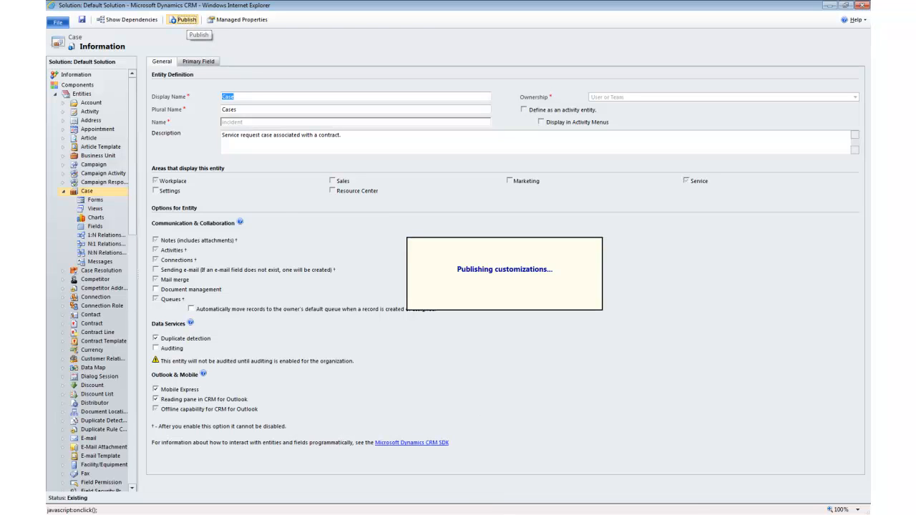
Step: Open the Quick Find Active Cases view of the Case entity and enlarge its window to fit all columns
left_click(96, 209)
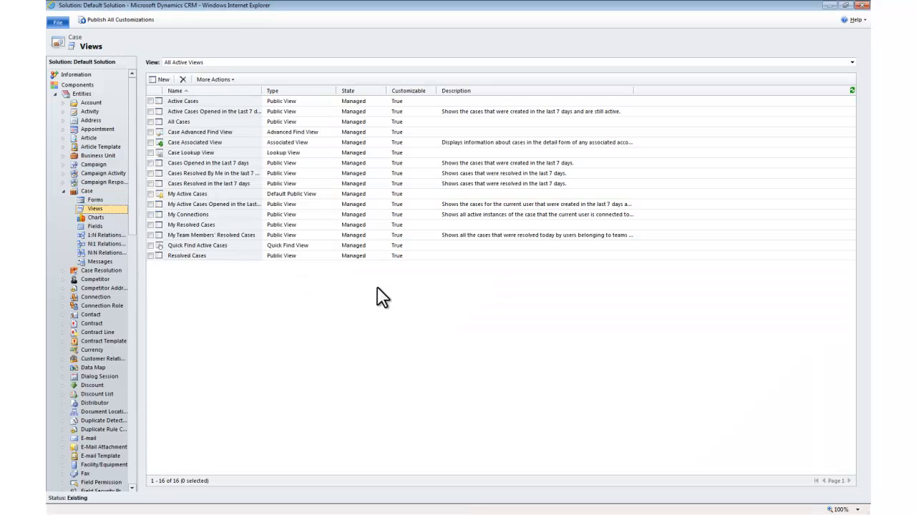
double_click(248, 246)
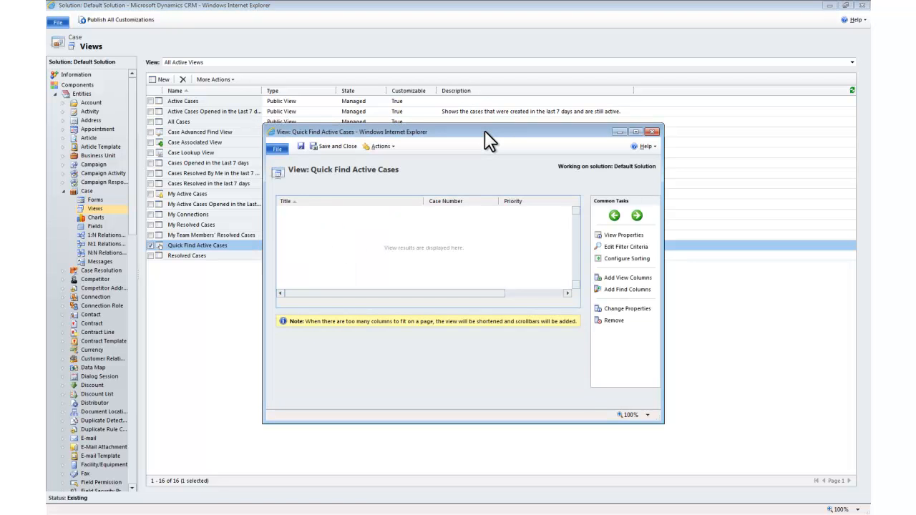
left_click_drag(485, 130, 385, 86)
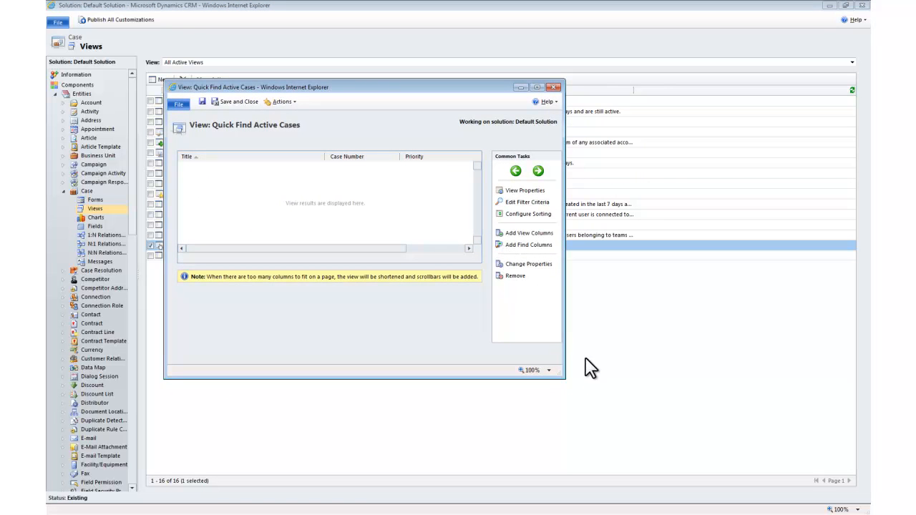
left_click_drag(567, 380, 700, 429)
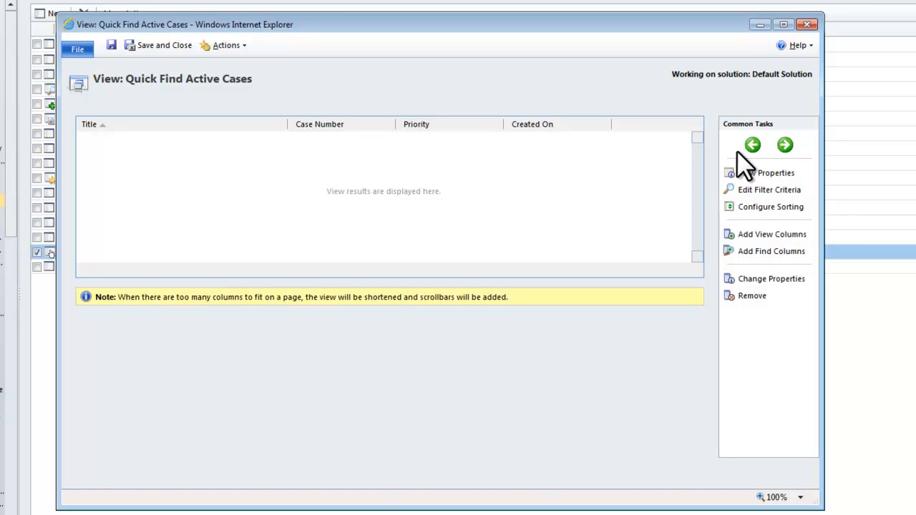
Step: Move the Created On column one place forward and back to the last place in the Quick Find view
left_click(587, 127)
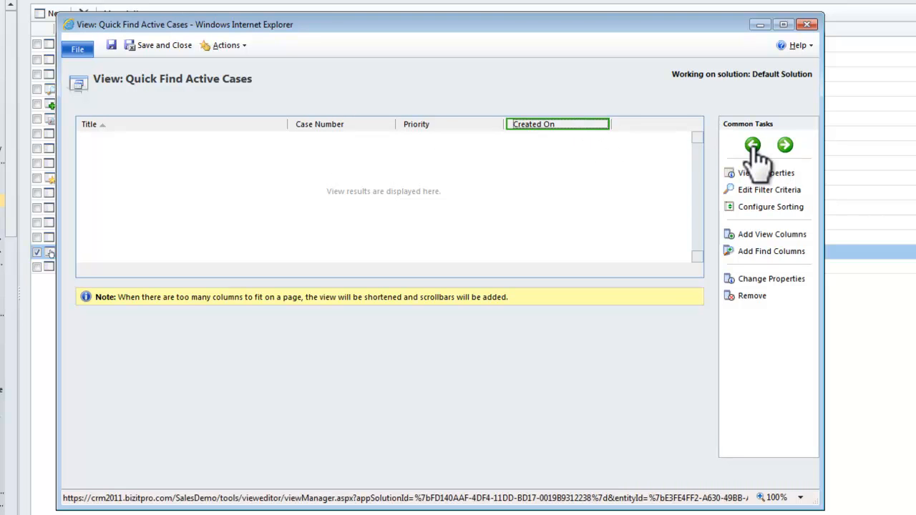
left_click(753, 145)
left_click(785, 146)
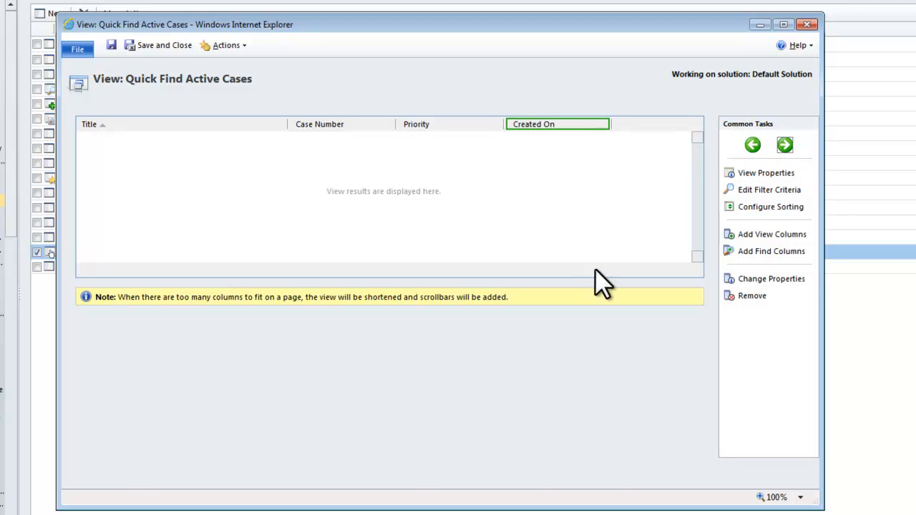
Step: Open the find column selection of the Quick Find Active Cases view, enlarge its dialog and include Serial Number
left_click(761, 252)
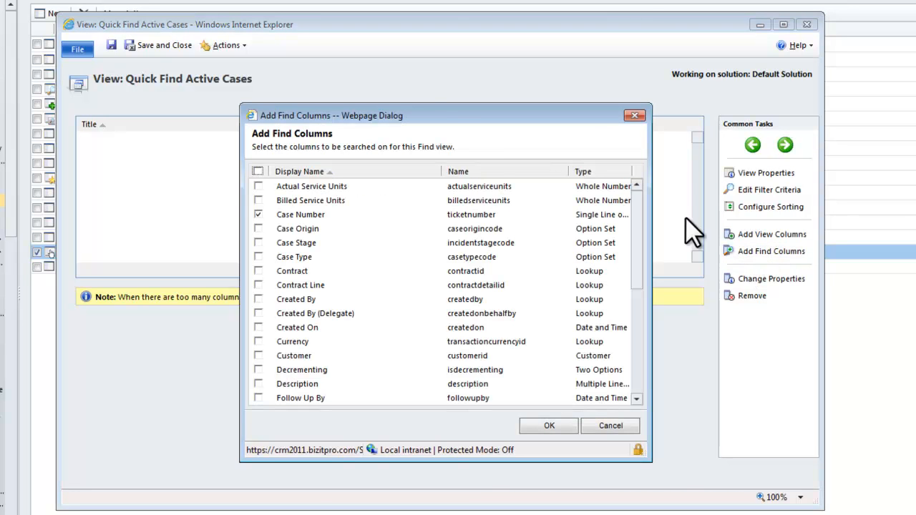
left_click_drag(452, 105, 453, 0)
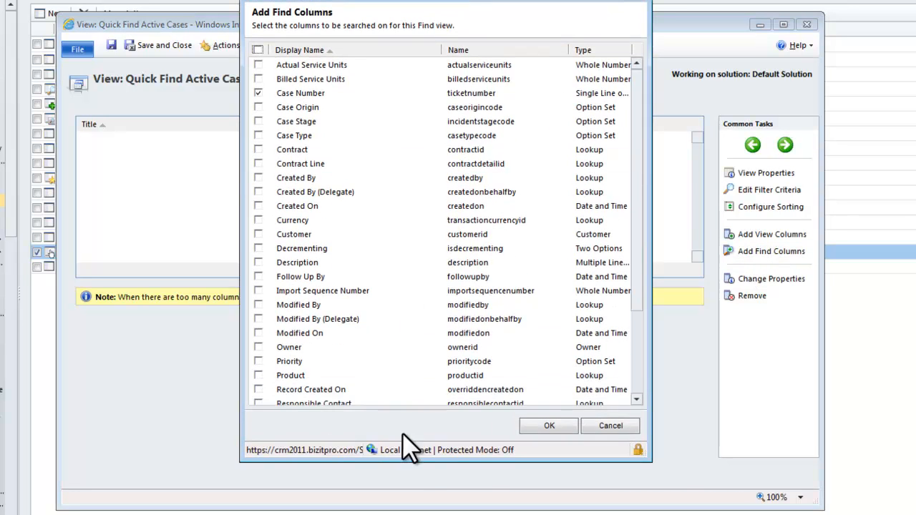
left_click_drag(437, 462, 437, 500)
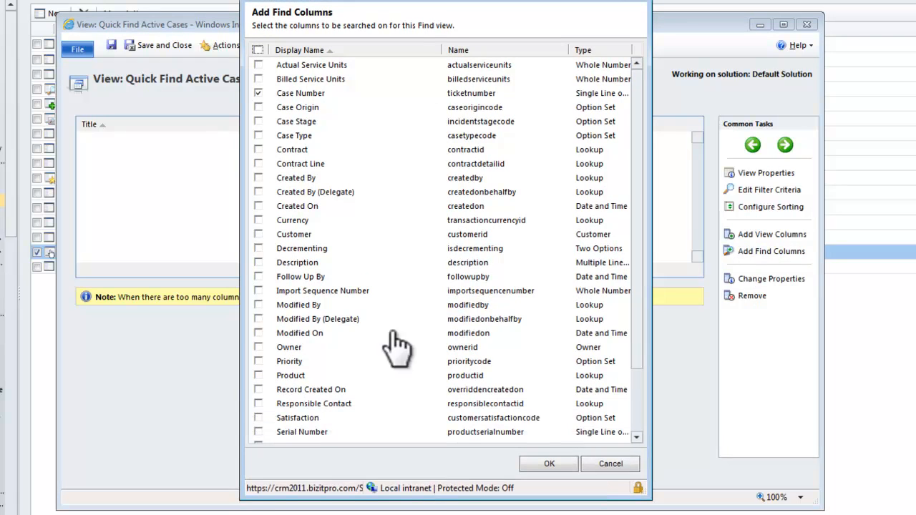
left_click_drag(639, 286, 640, 400)
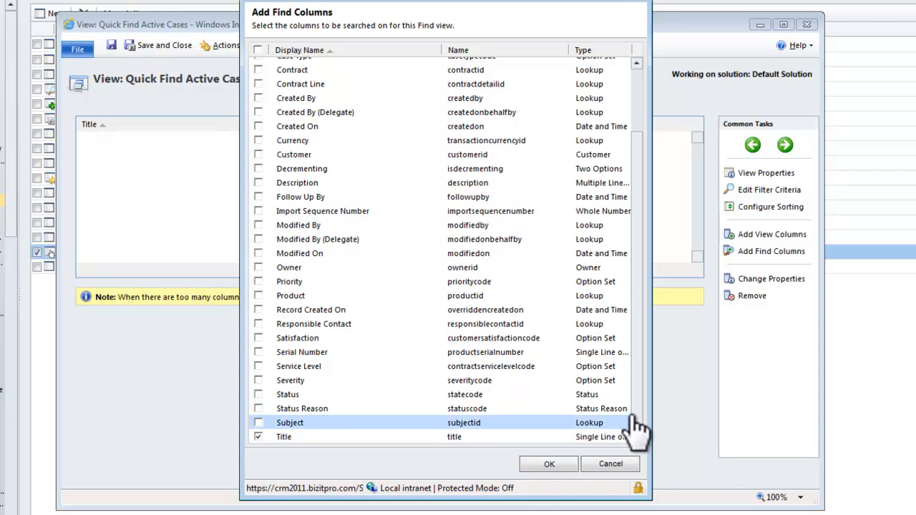
left_click(258, 353)
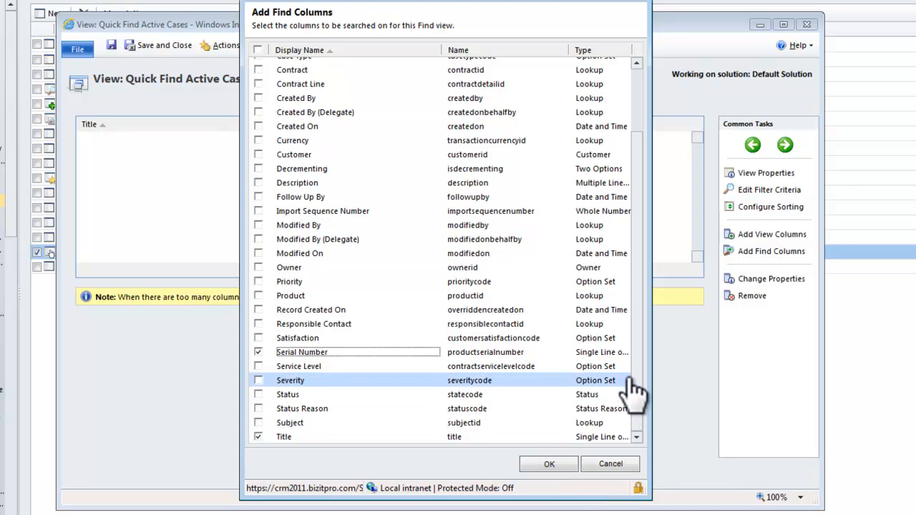
Step: Select all available find columns at once and clear the entire selection again
left_click_drag(635, 377, 630, 260)
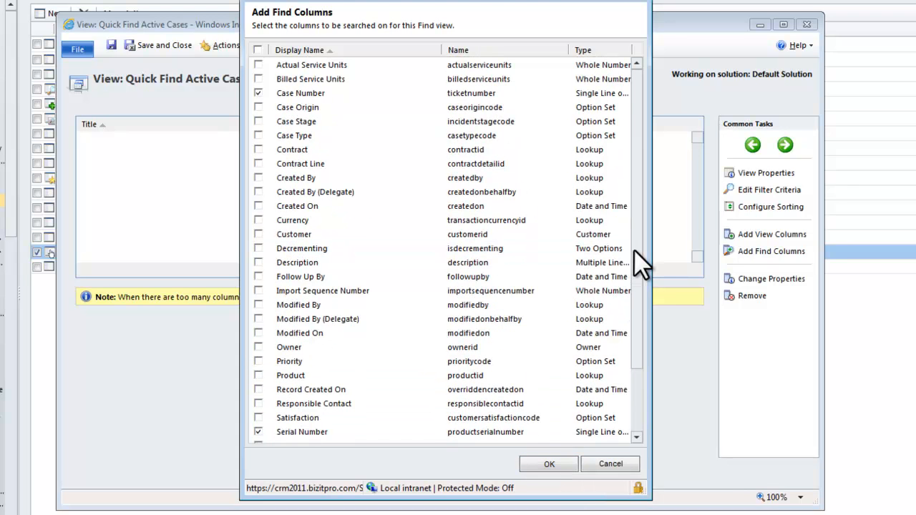
left_click(258, 50)
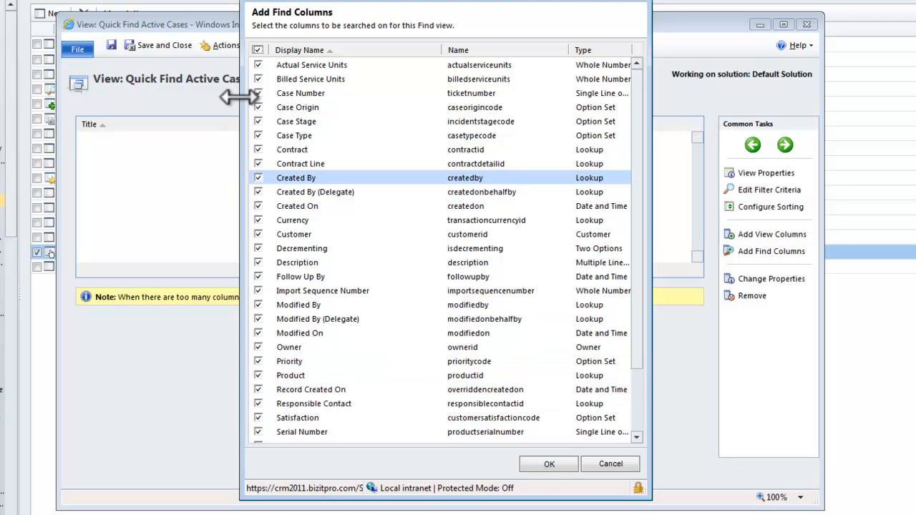
left_click(258, 49)
left_click_drag(637, 221, 647, 200)
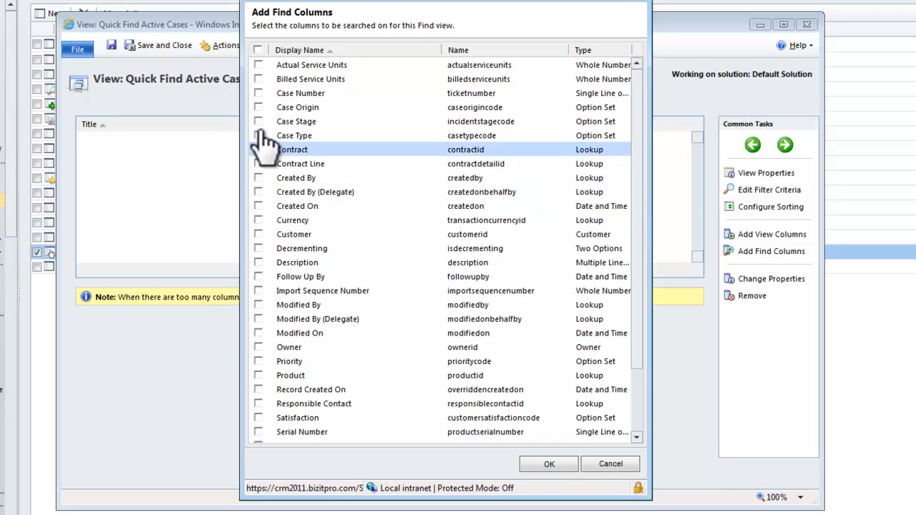
Step: Set Title and Serial Number as find columns, and save and close the Quick Find Active Cases view
scroll(297, 279, "down", 2)
scroll(297, 280, "down", 1)
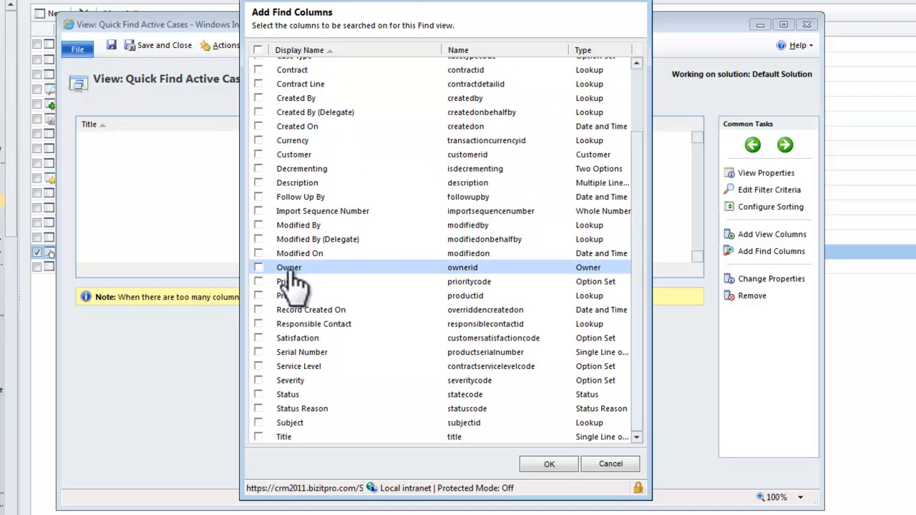
left_click(259, 436)
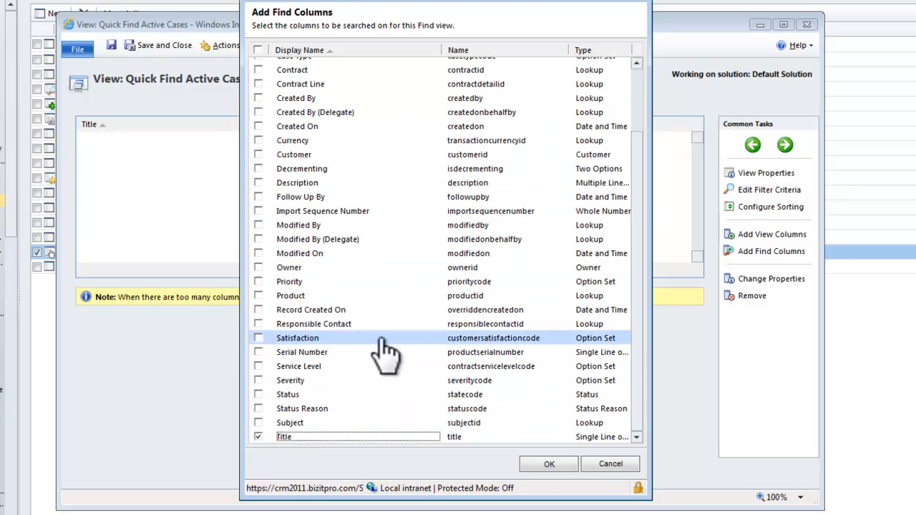
left_click(258, 352)
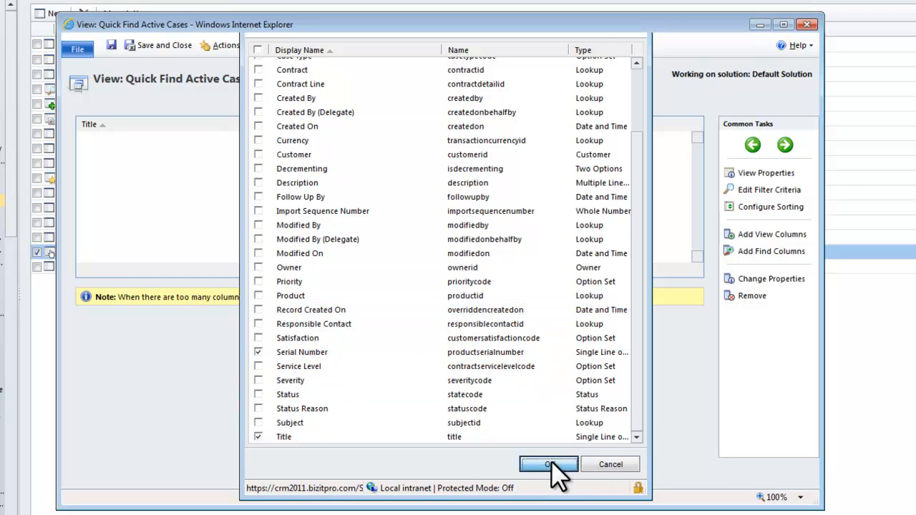
left_click(551, 464)
left_click(170, 45)
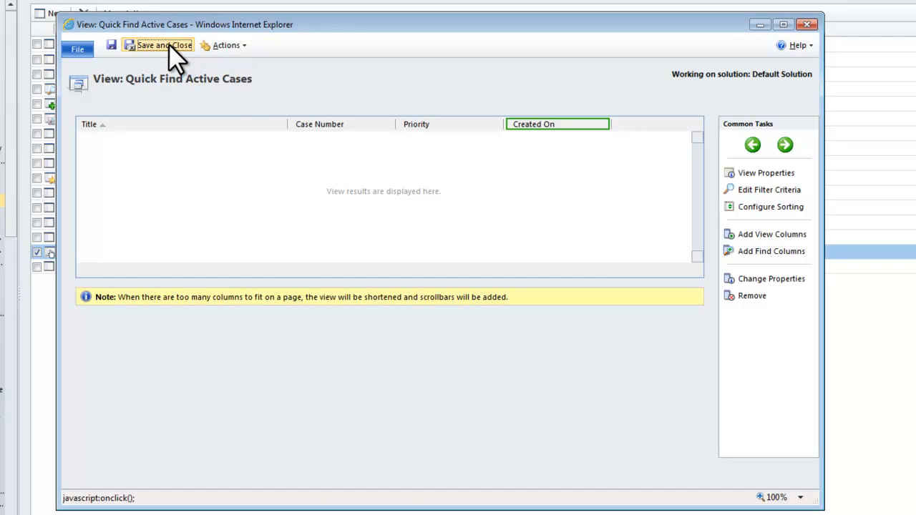